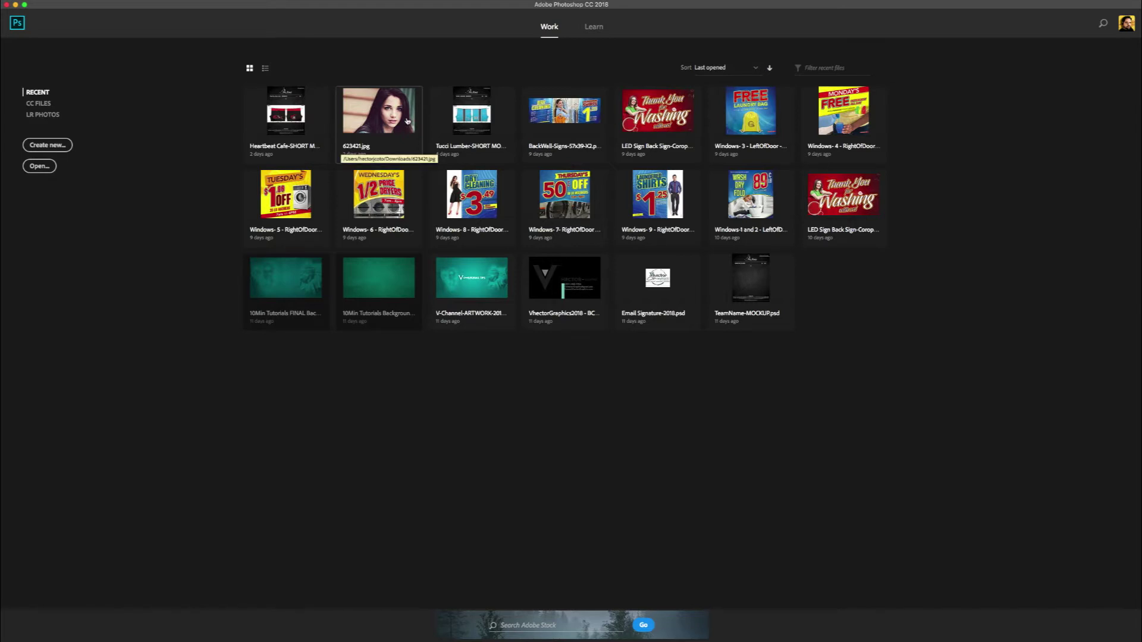
- Start a new document from the File menu and name its preset Tutorial1
left_click(80, 4)
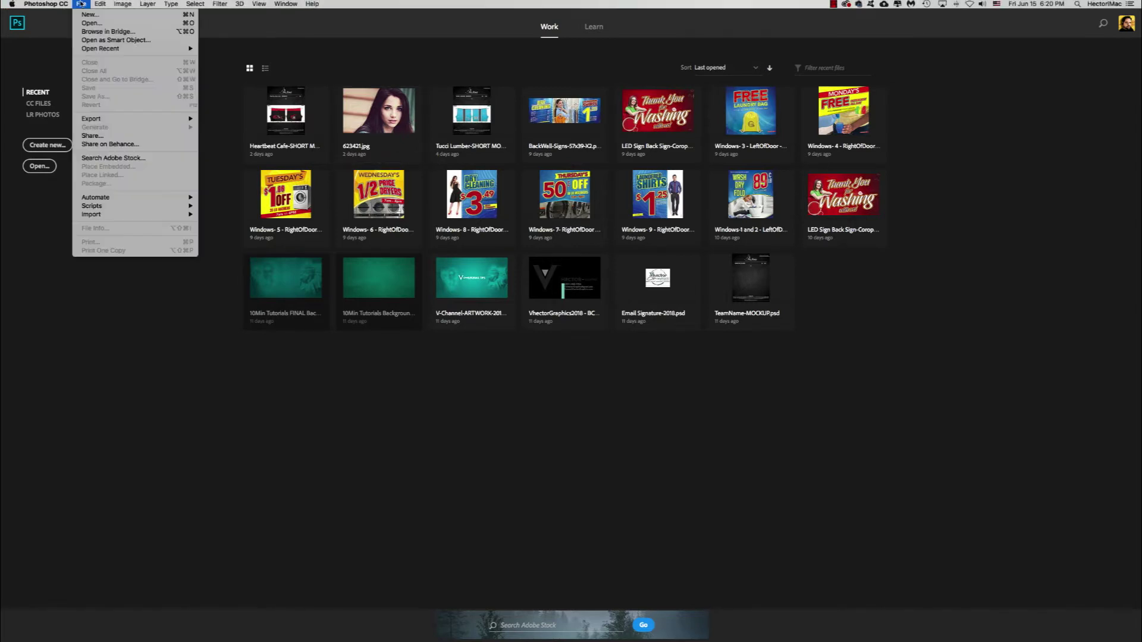
left_click(85, 16)
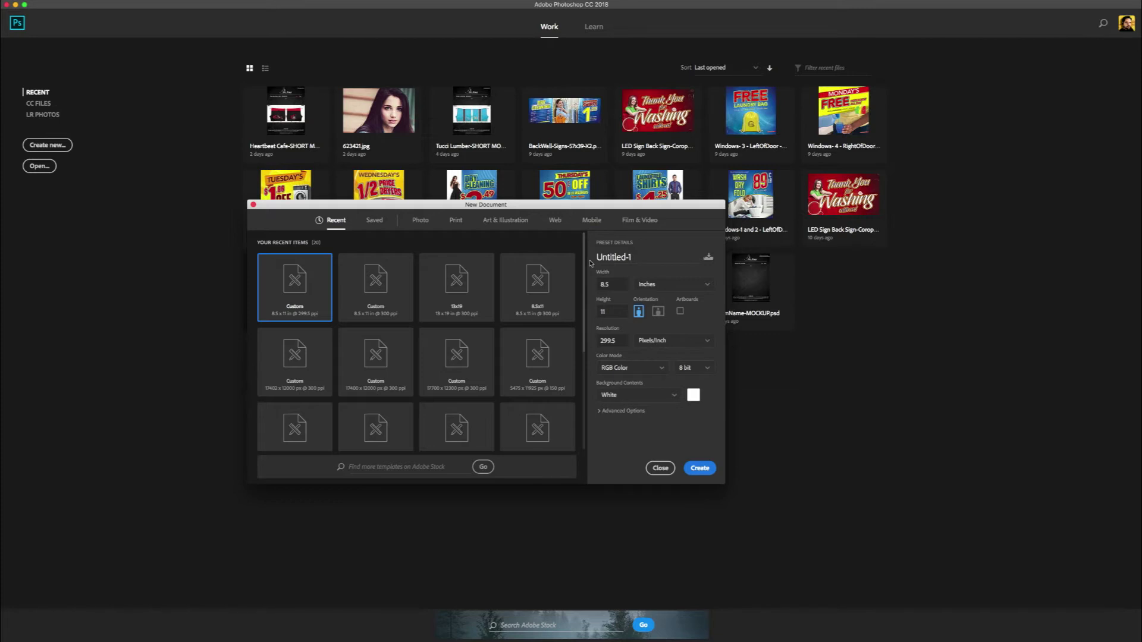
left_click(615, 257)
type("Tutorial1")
left_click(661, 284)
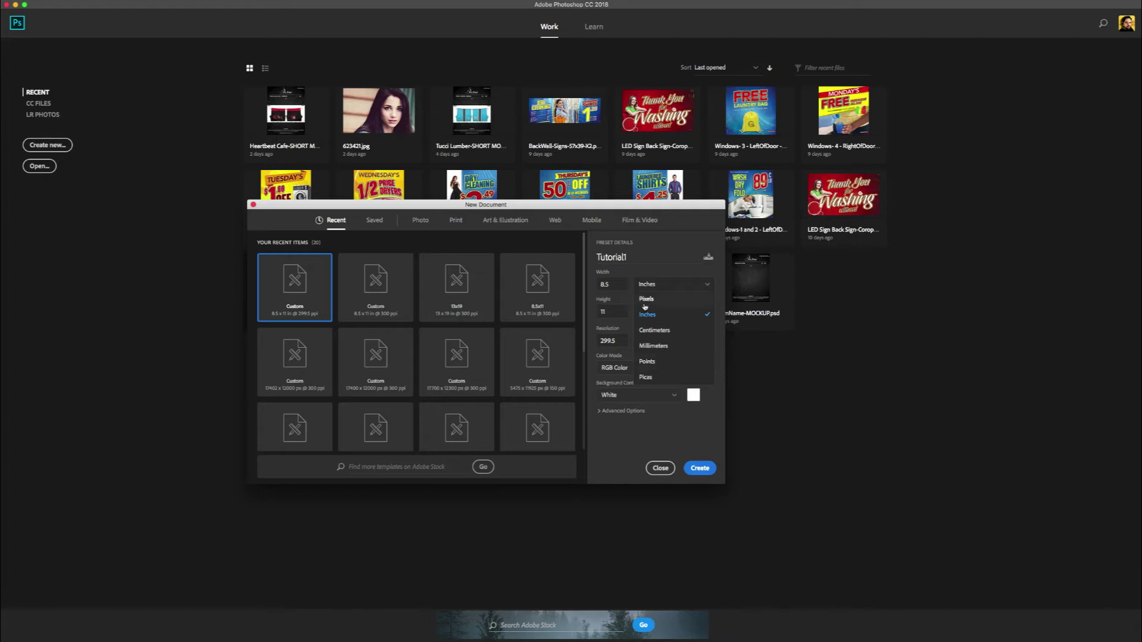
left_click(670, 314)
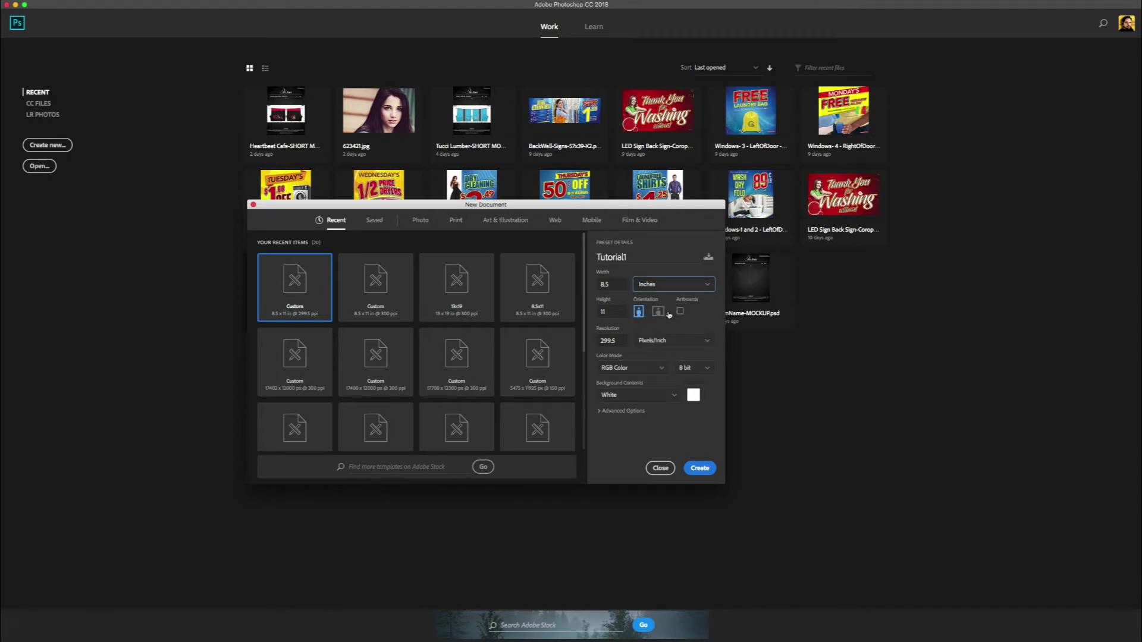
left_click(608, 340)
- Change the colour mode from RGB Color to CMYK Color and create the Tutorial1 document
left_click(634, 371)
left_click(642, 369)
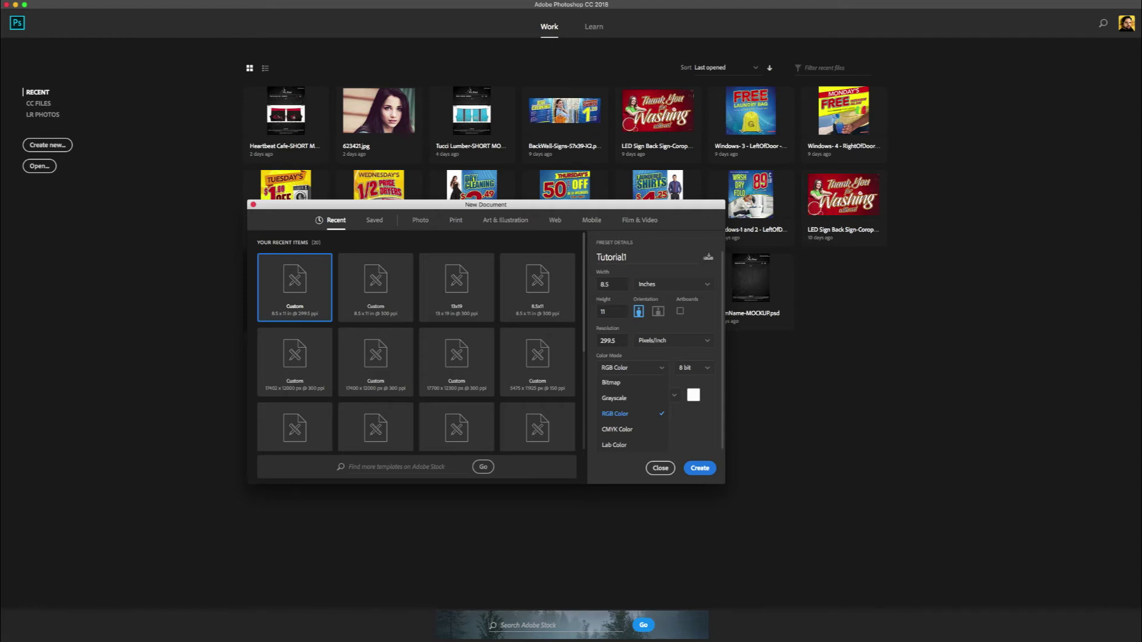
left_click(622, 414)
left_click(626, 374)
left_click(623, 431)
left_click(624, 369)
left_click(683, 422)
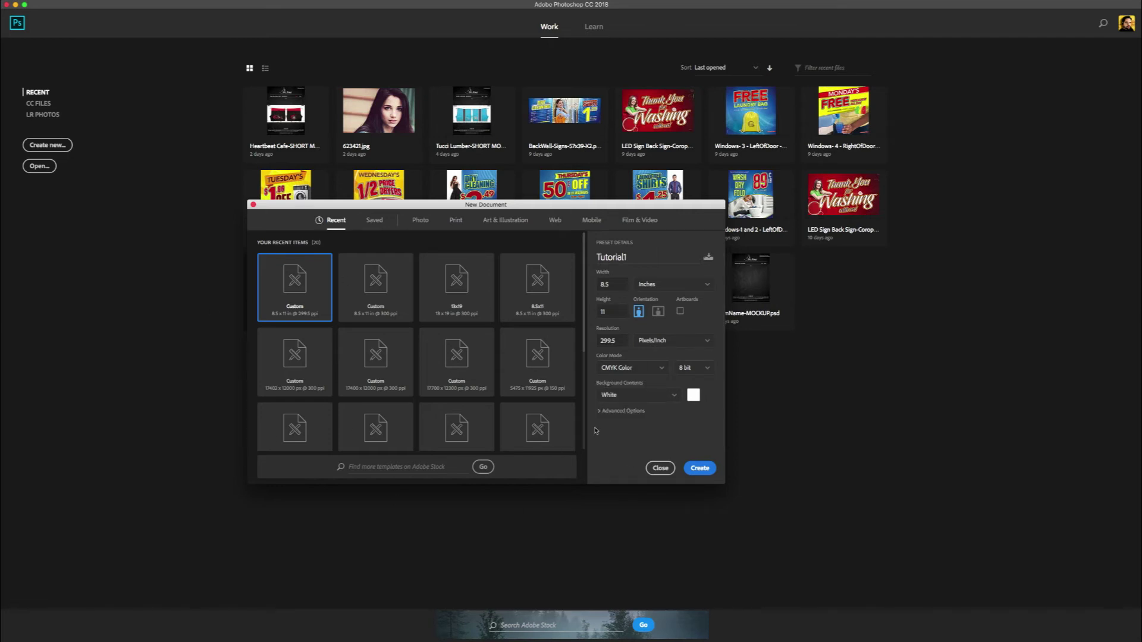
left_click(700, 468)
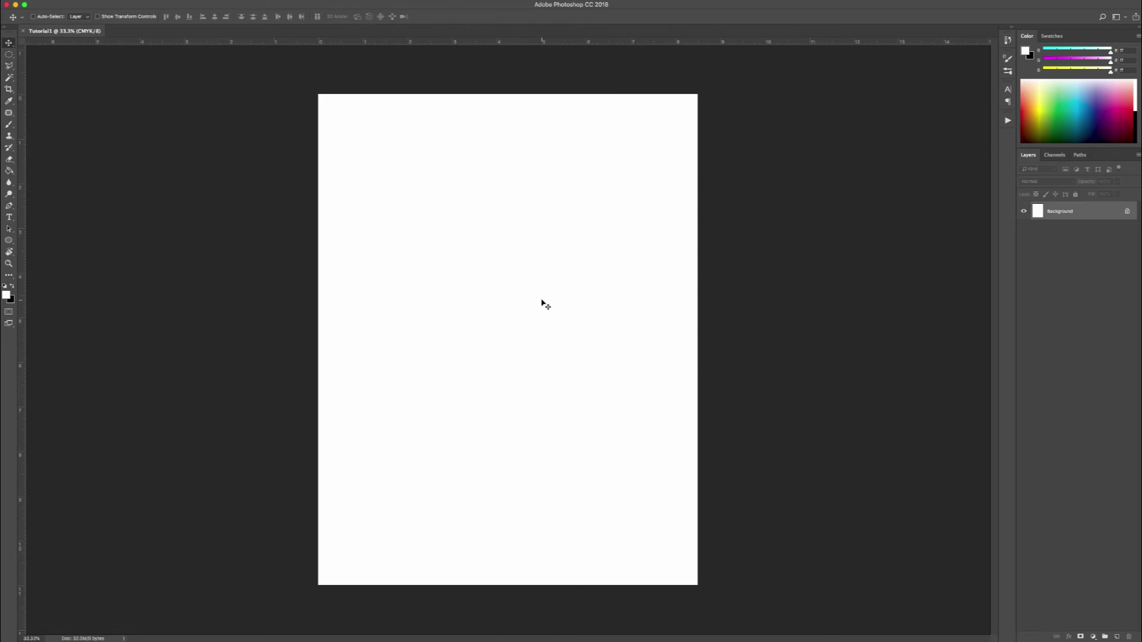
- Bring up a Finder window from the Dock
mouse_move(189, 622)
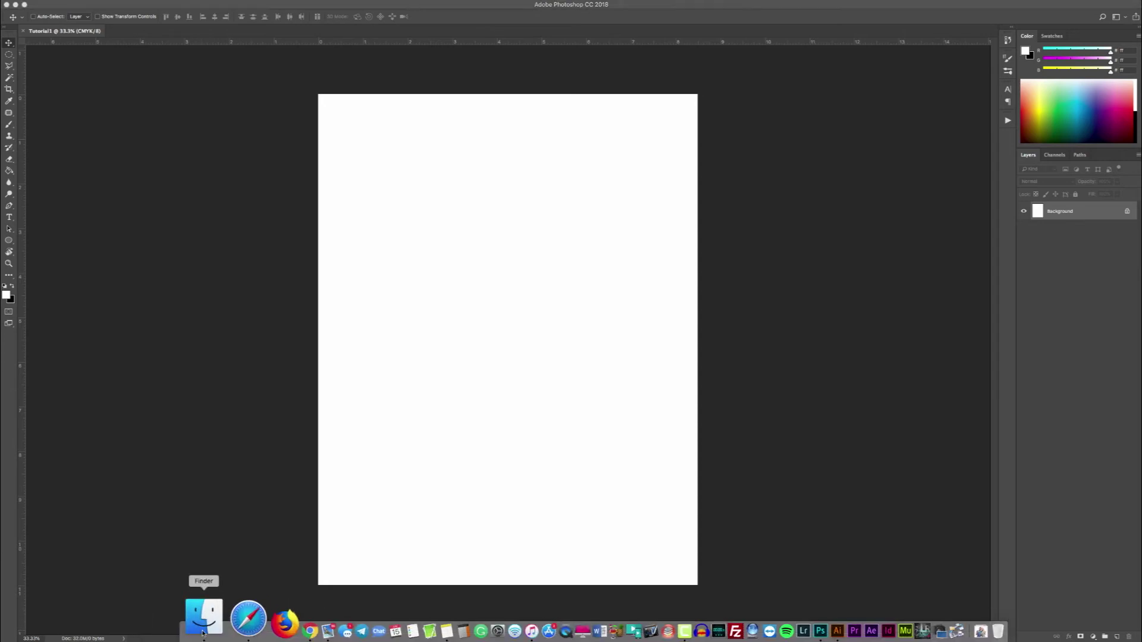
left_click(203, 633)
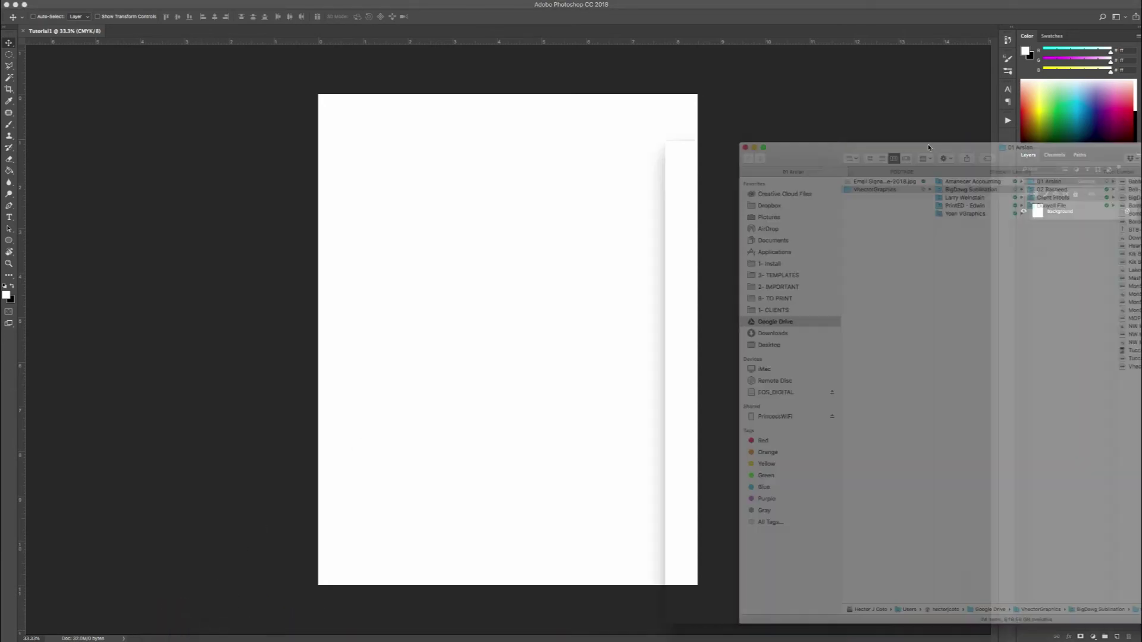
- Drag 623421.jpg from the Downloads folder onto the Tutorial1 canvas and commit it
left_click_drag(930, 147, 749, 114)
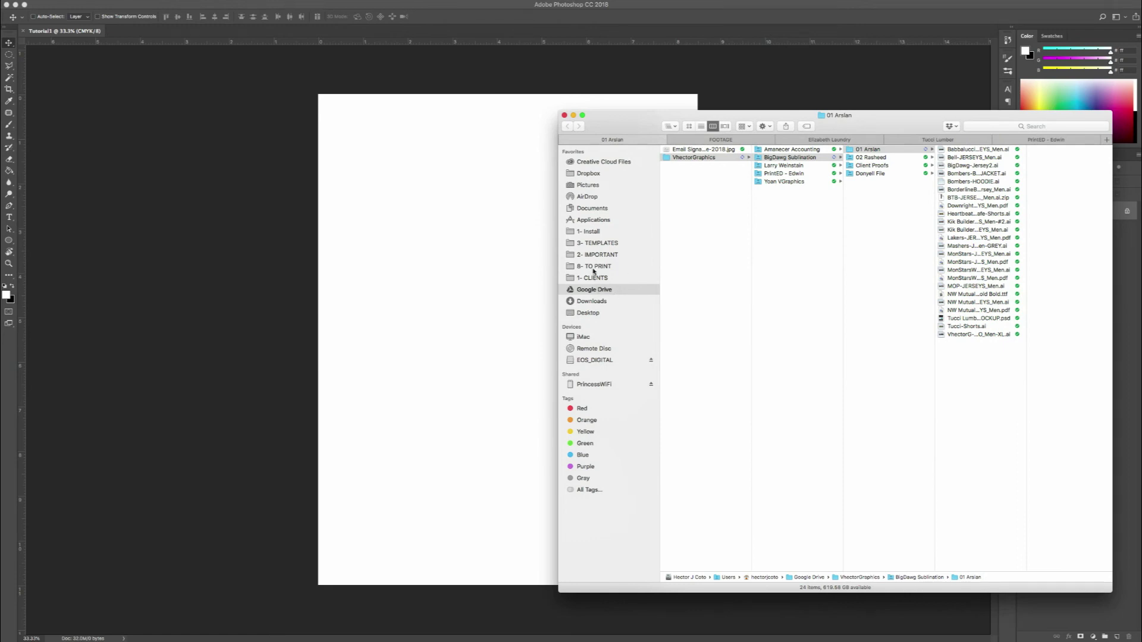
left_click(593, 301)
left_click_drag(687, 122, 870, 135)
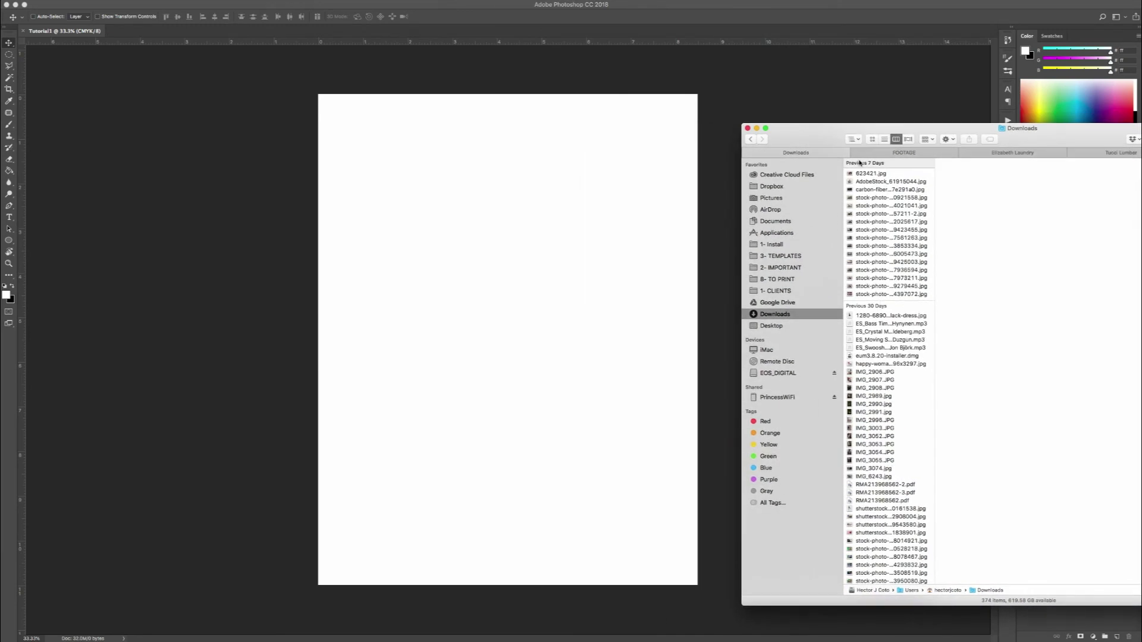
left_click(870, 173)
left_click_drag(871, 174, 481, 276)
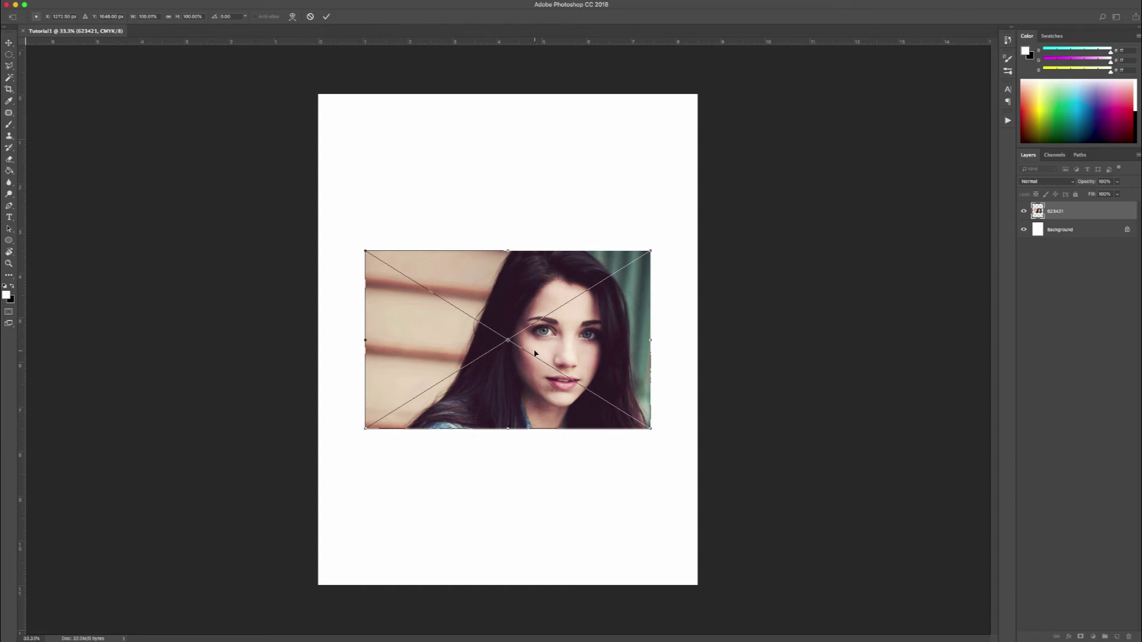
key("Return")
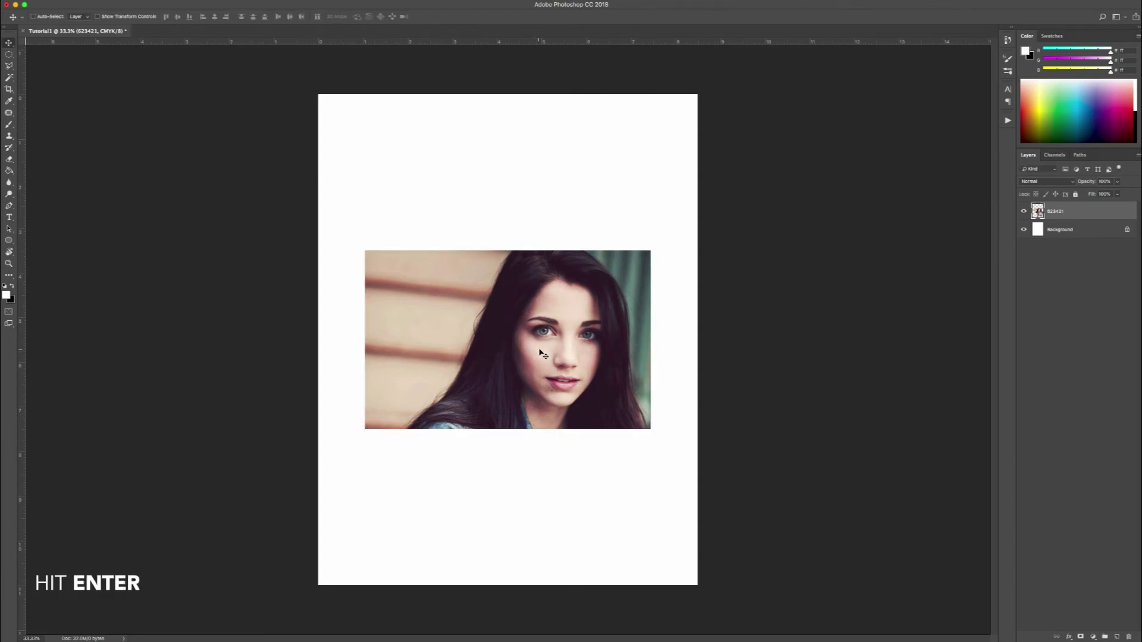
- Nudge the portrait slightly up-right, then return to the Finder Downloads window
mouse_move(514, 337)
left_mouse_down()
mouse_move(465, 321)
mouse_move(494, 359)
mouse_move(530, 326)
mouse_move(511, 344)
left_mouse_up()
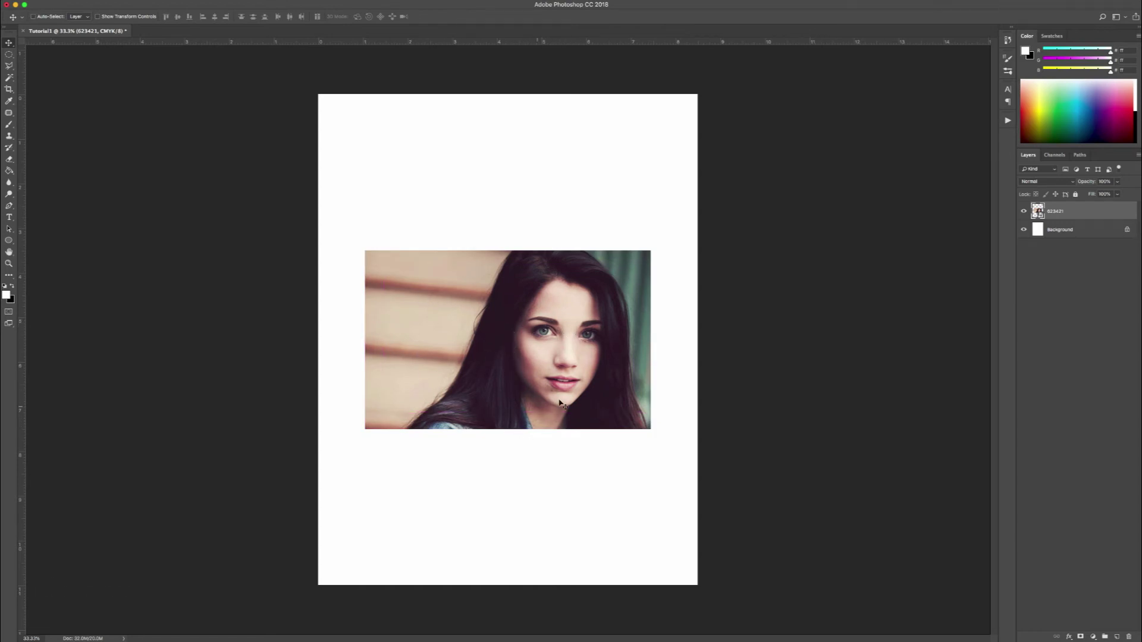
key("super+Tab")
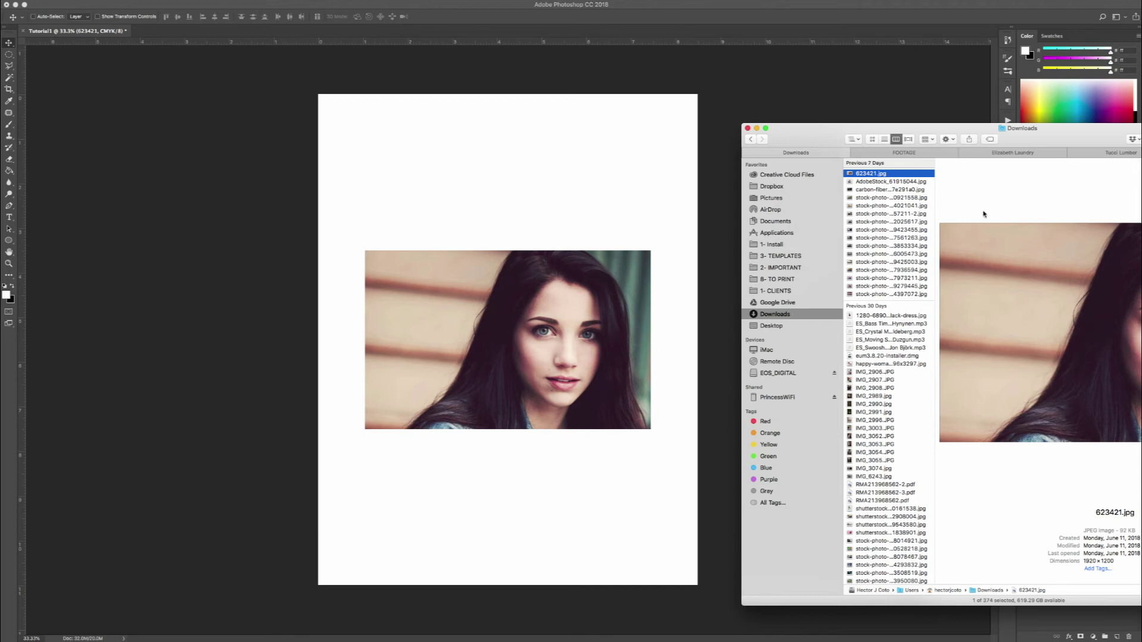
- Drag 623421.jpg into the Tutorial1 document as a layer above Background
left_click_drag(870, 173, 241, 32)
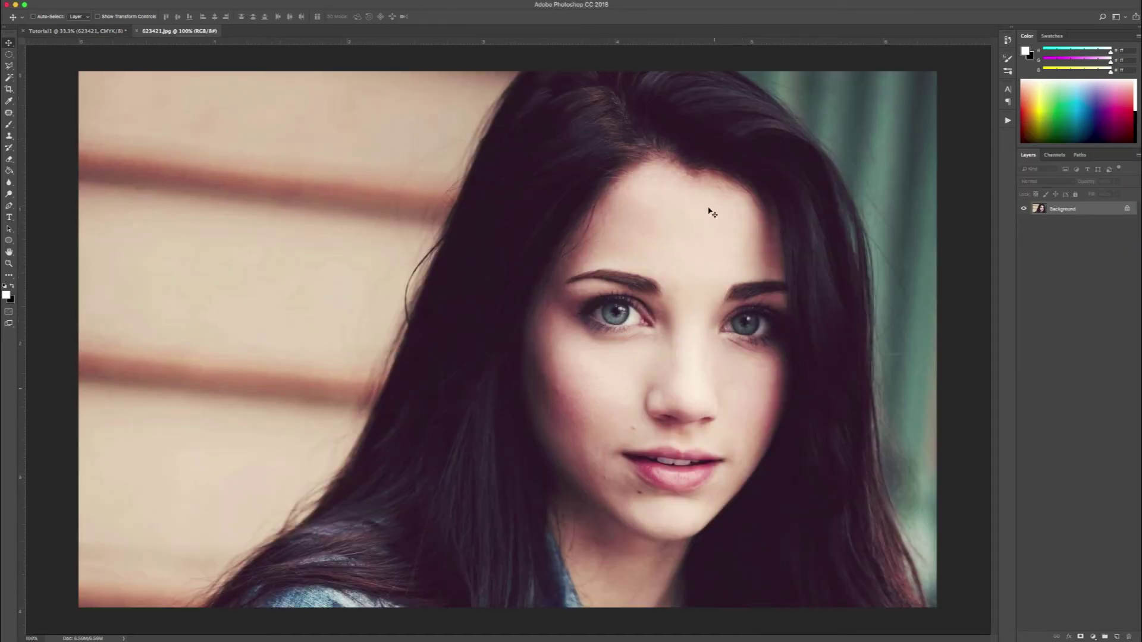
left_click_drag(208, 125, 305, 441)
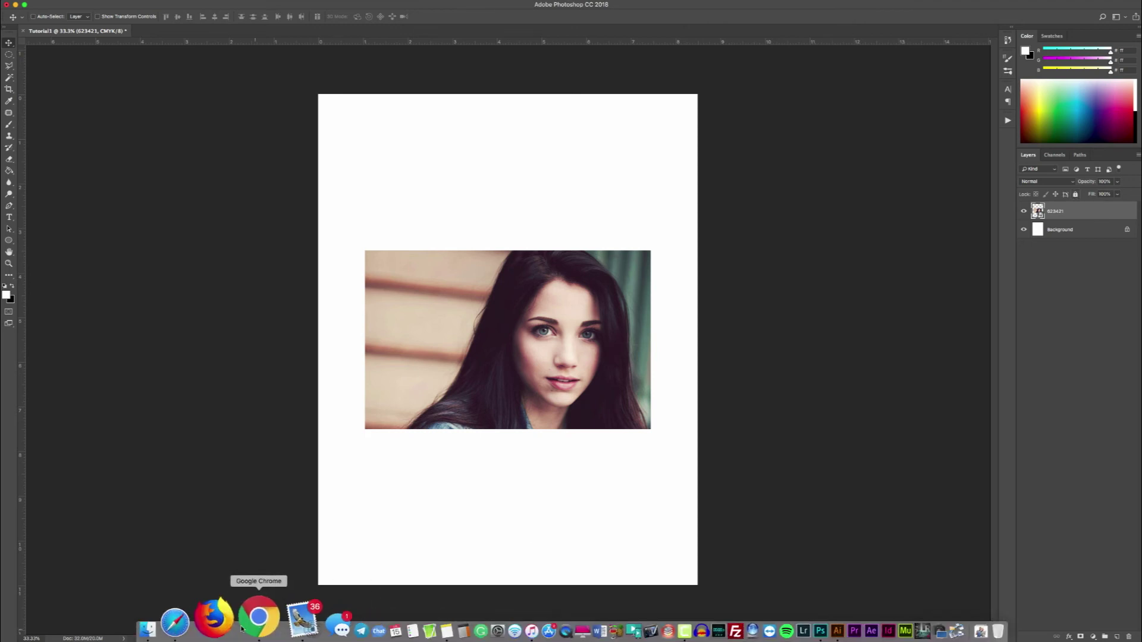
- Place AdobeStock_61915044.jpg on the canvas, commit it, and move its layer below 623421
left_click(153, 629)
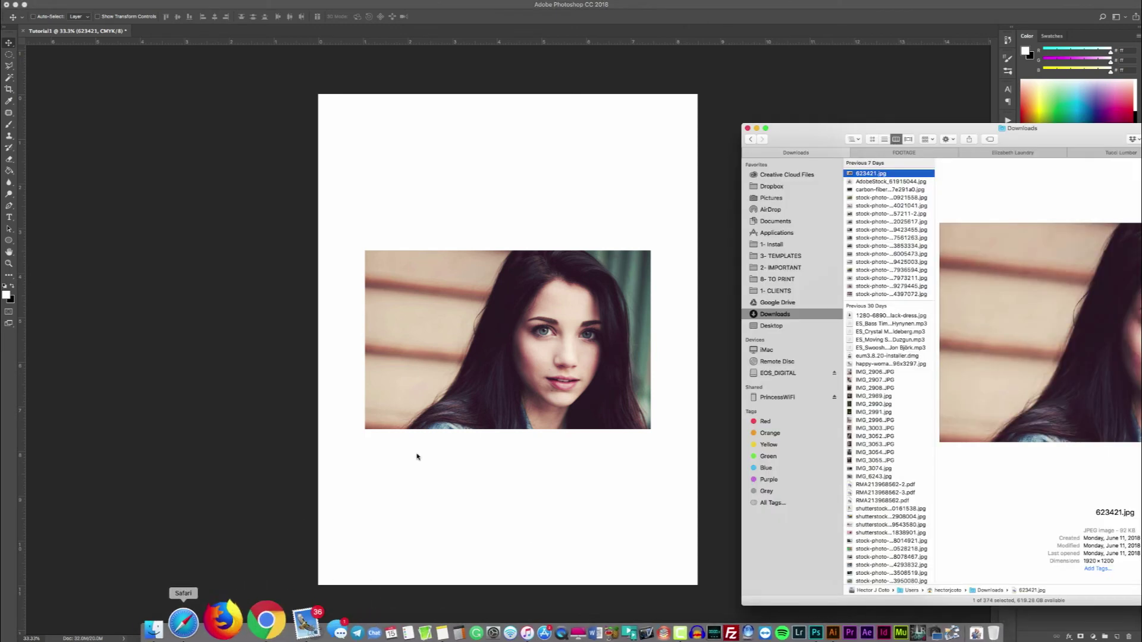
left_click(882, 183)
left_click_drag(883, 184, 569, 208)
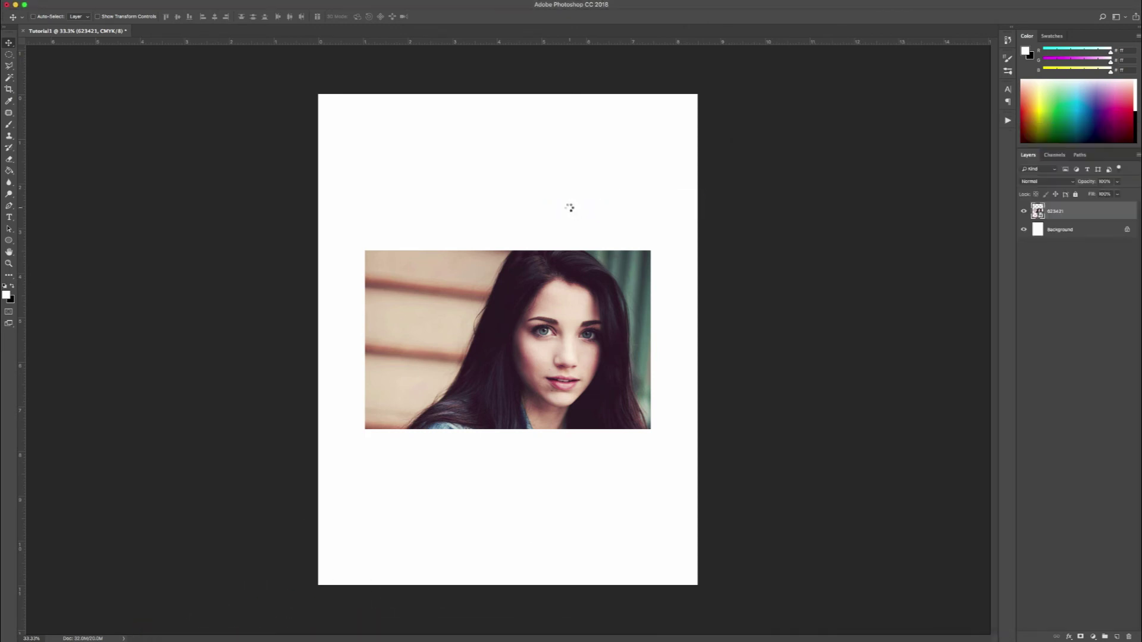
key("Return")
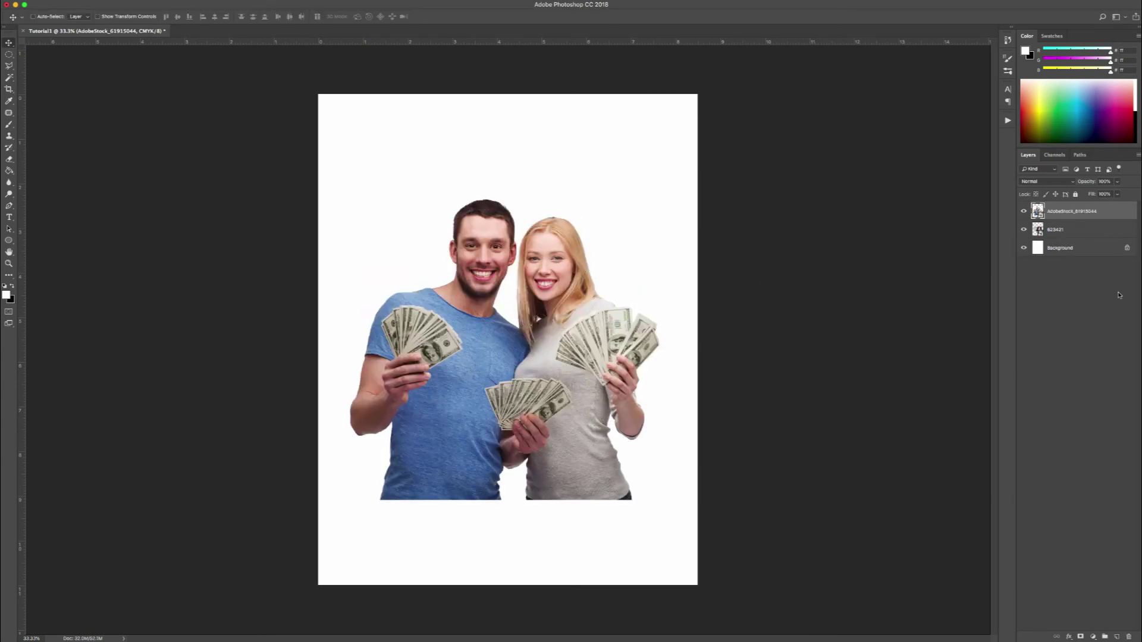
left_click_drag(1060, 213, 1057, 237)
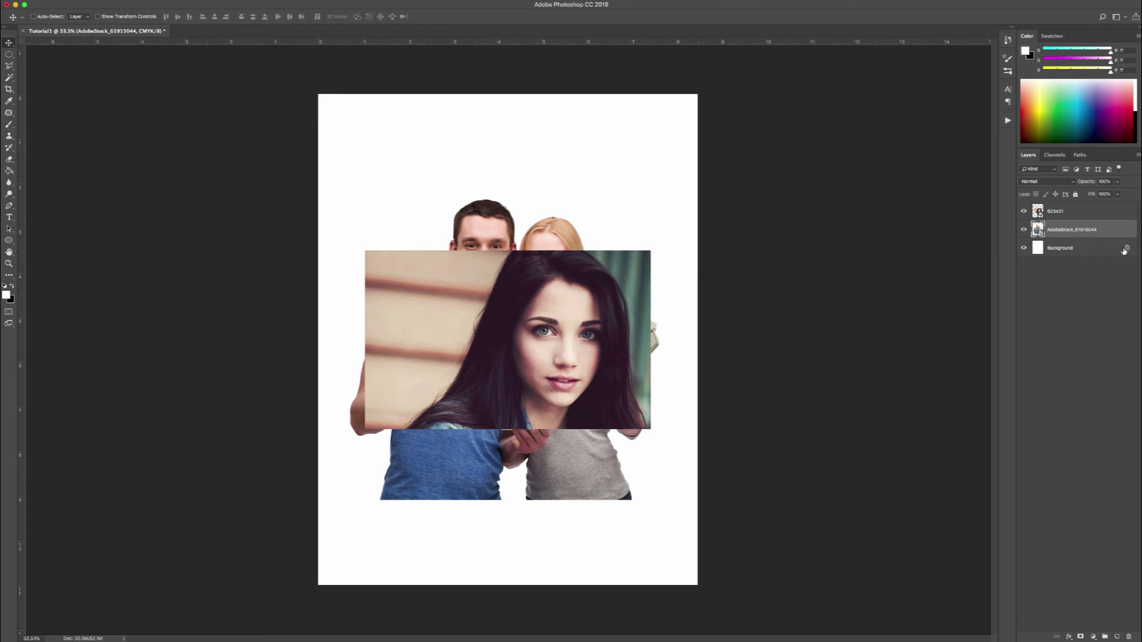
- Dismiss the locked Background warning and delete the AdobeStock_61915044 couple layer
left_click(1087, 250)
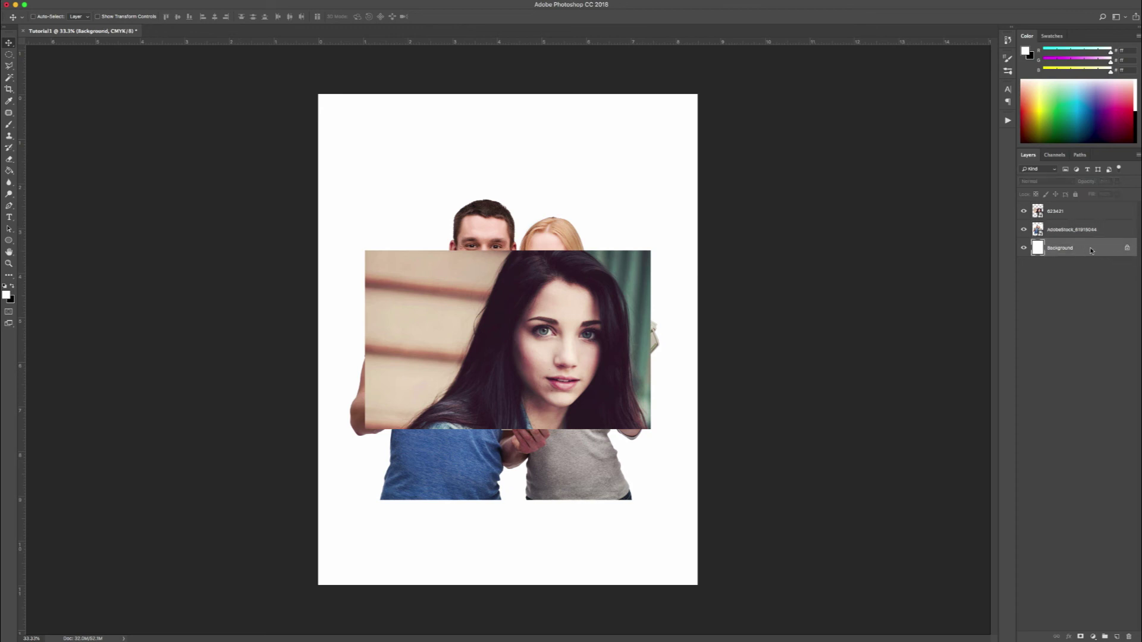
left_click(561, 158)
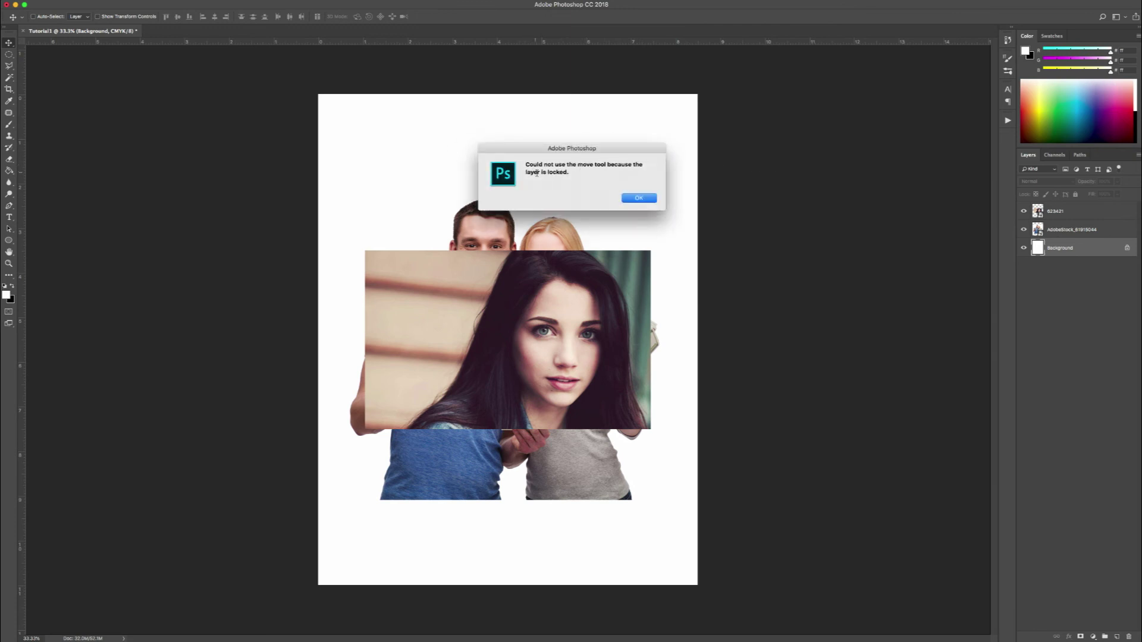
key("Return")
left_click(1064, 229)
key("Delete")
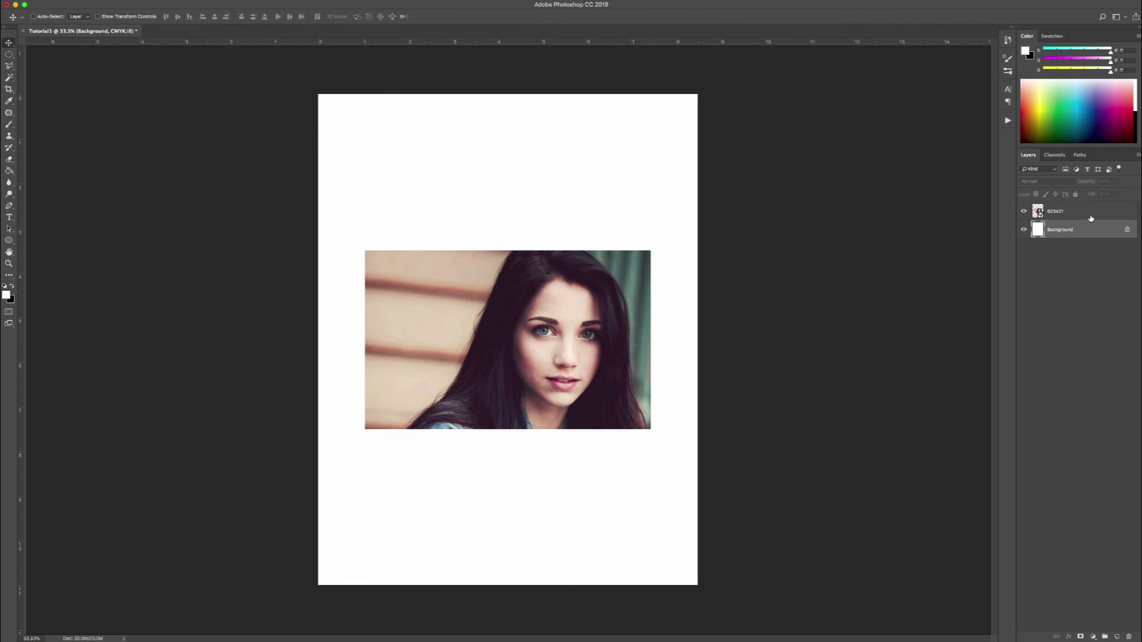
- Place and commit the carbon-fiber wallpaper image from Downloads, then select the 623421 layer
mouse_move(269, 632)
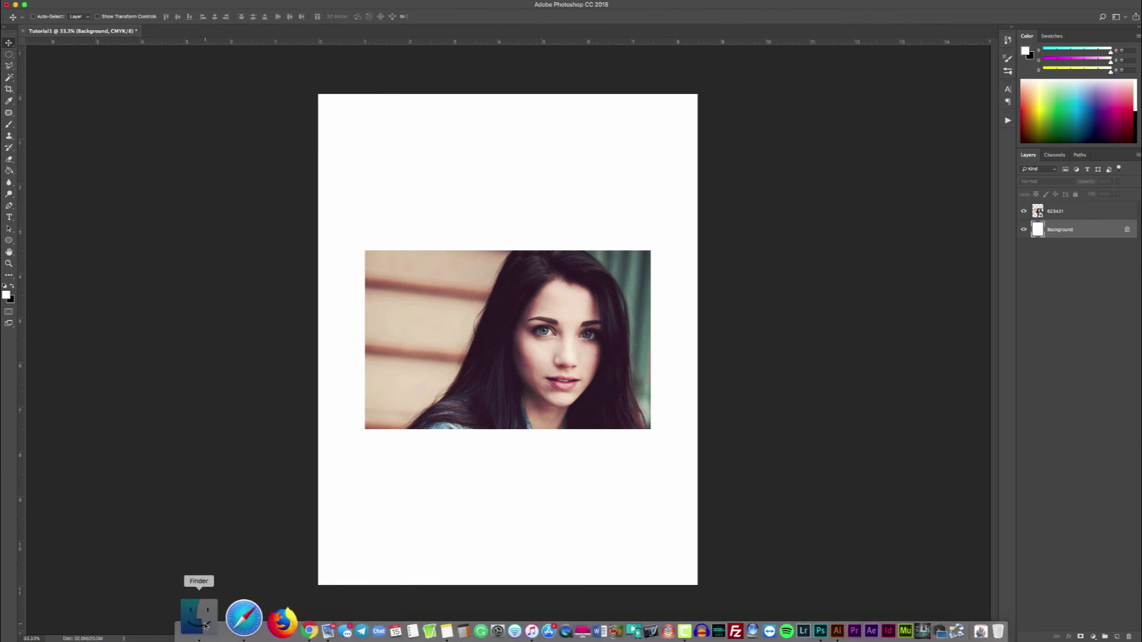
left_click(205, 626)
left_click(864, 190)
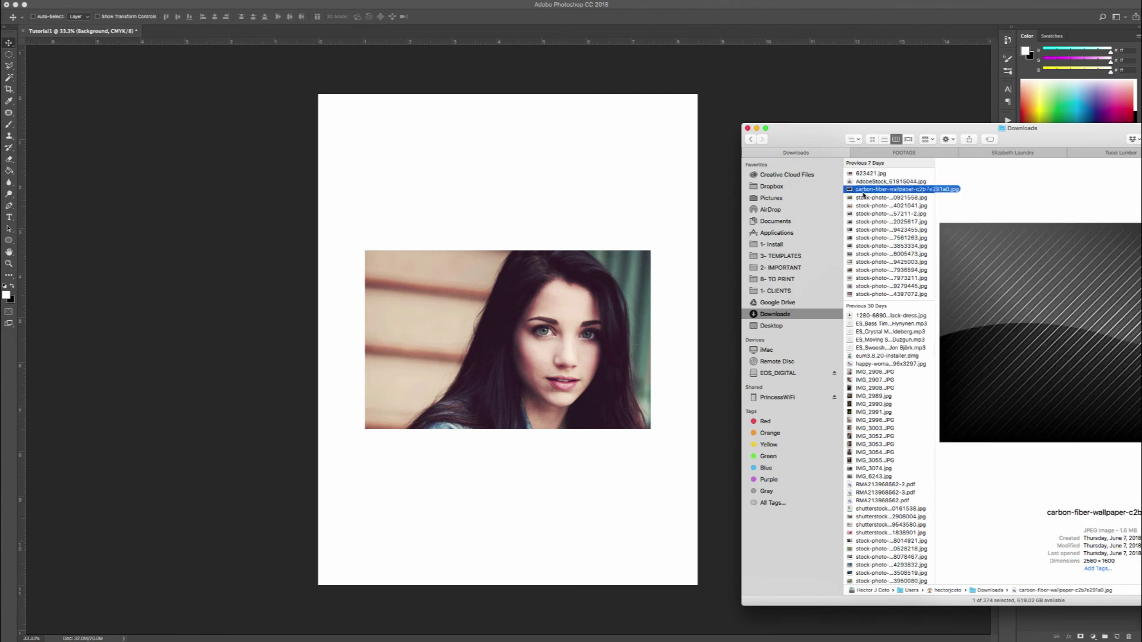
left_click_drag(864, 195, 444, 268)
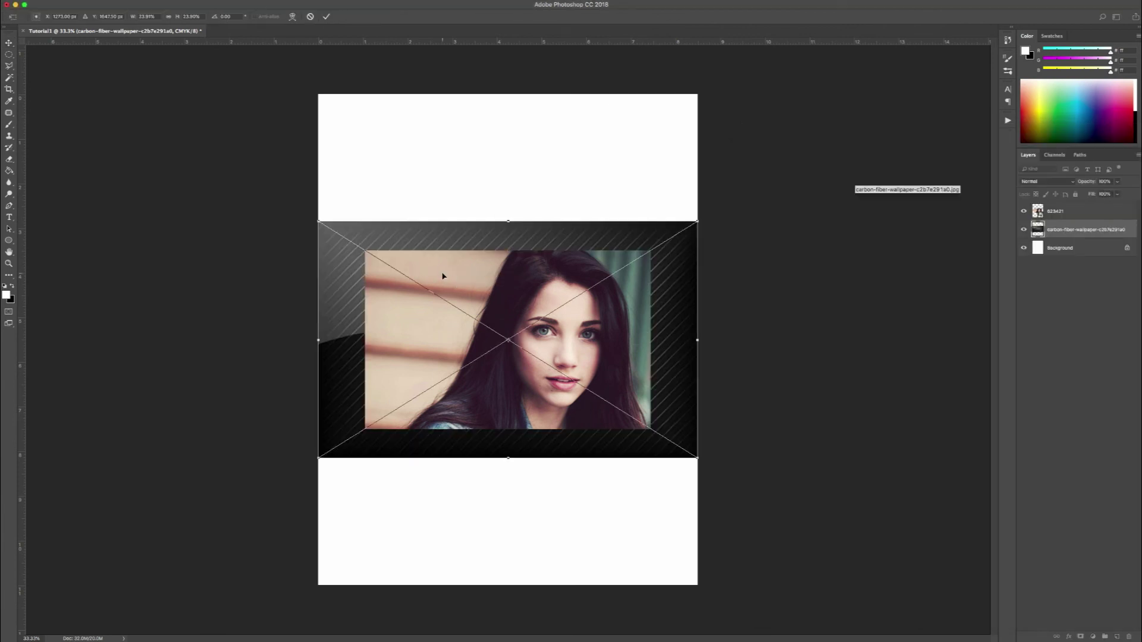
key("Return")
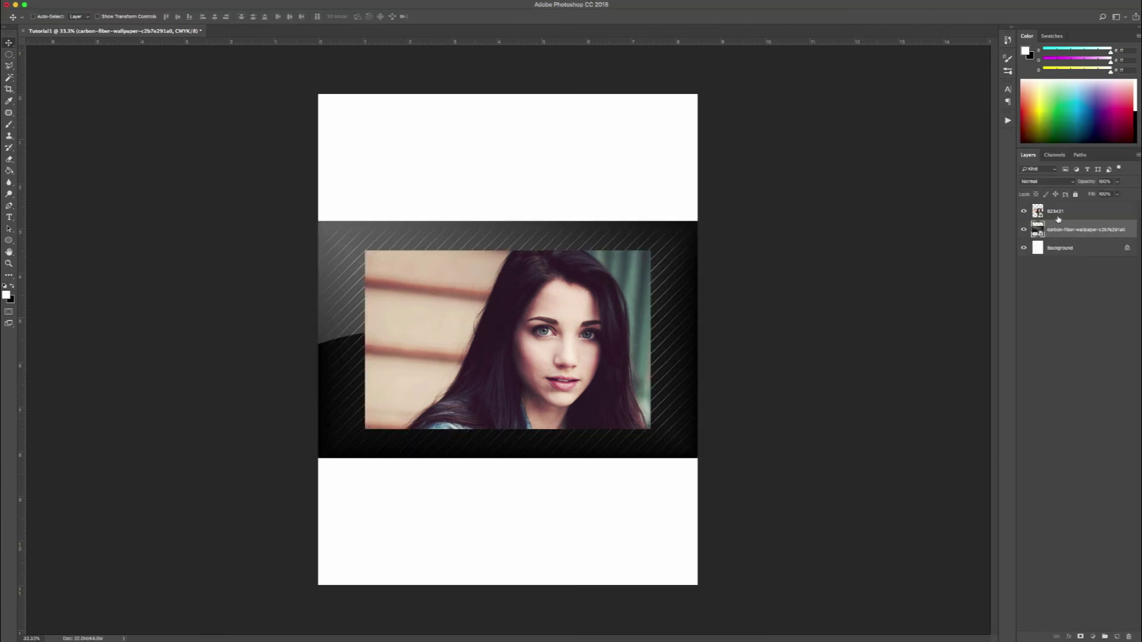
left_click(1059, 215)
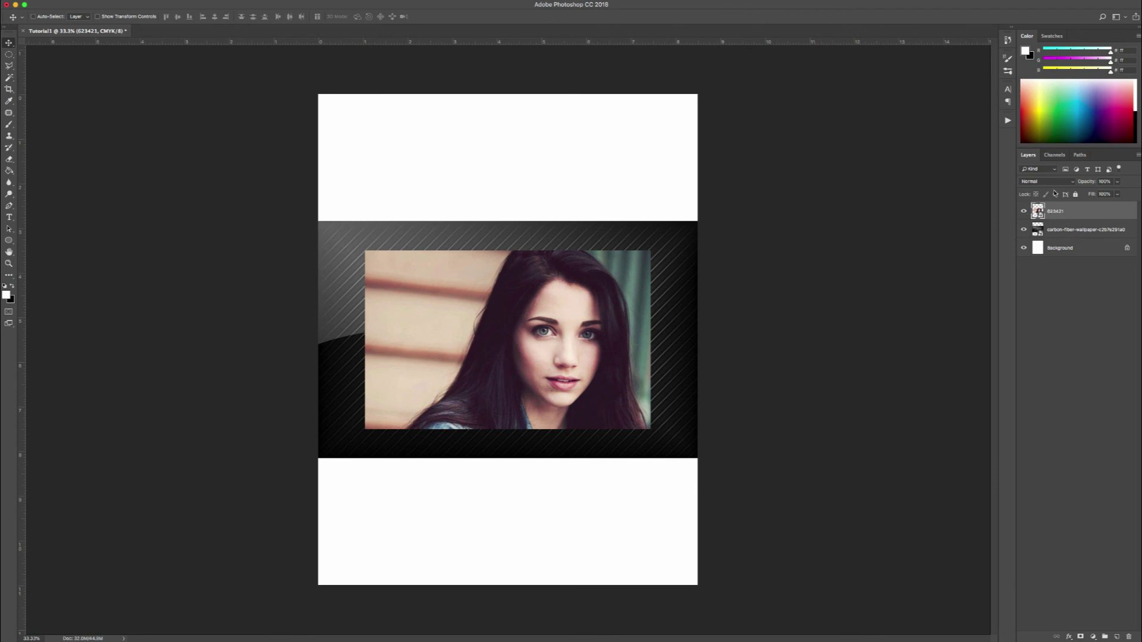
- Open the blending mode list for the 623421 portrait layer, leaving Normal applied
left_click(1052, 182)
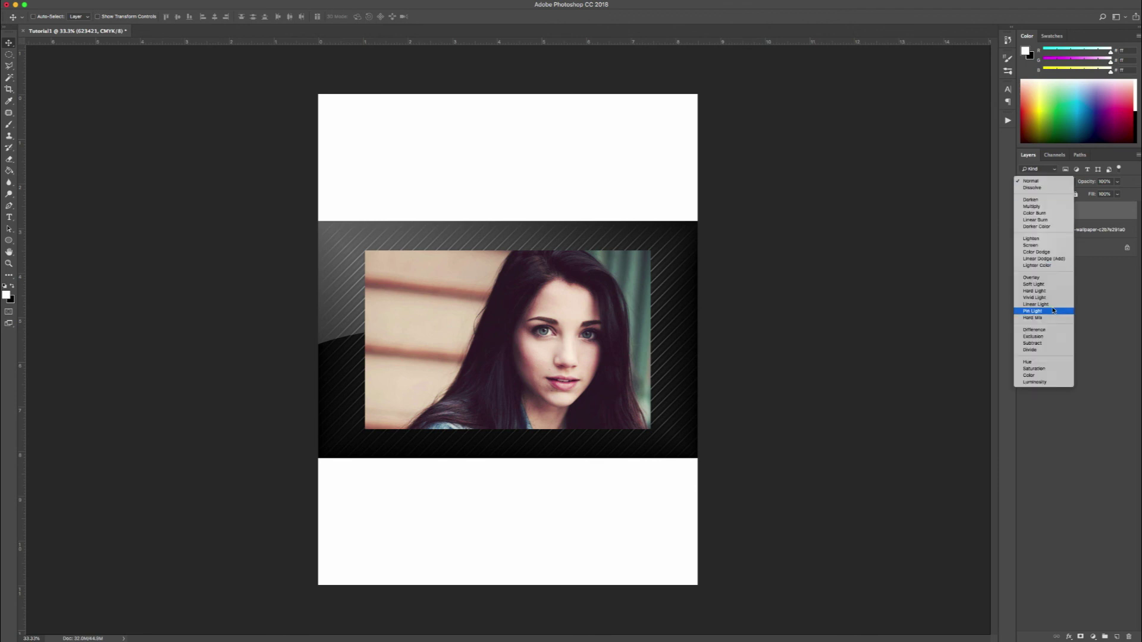